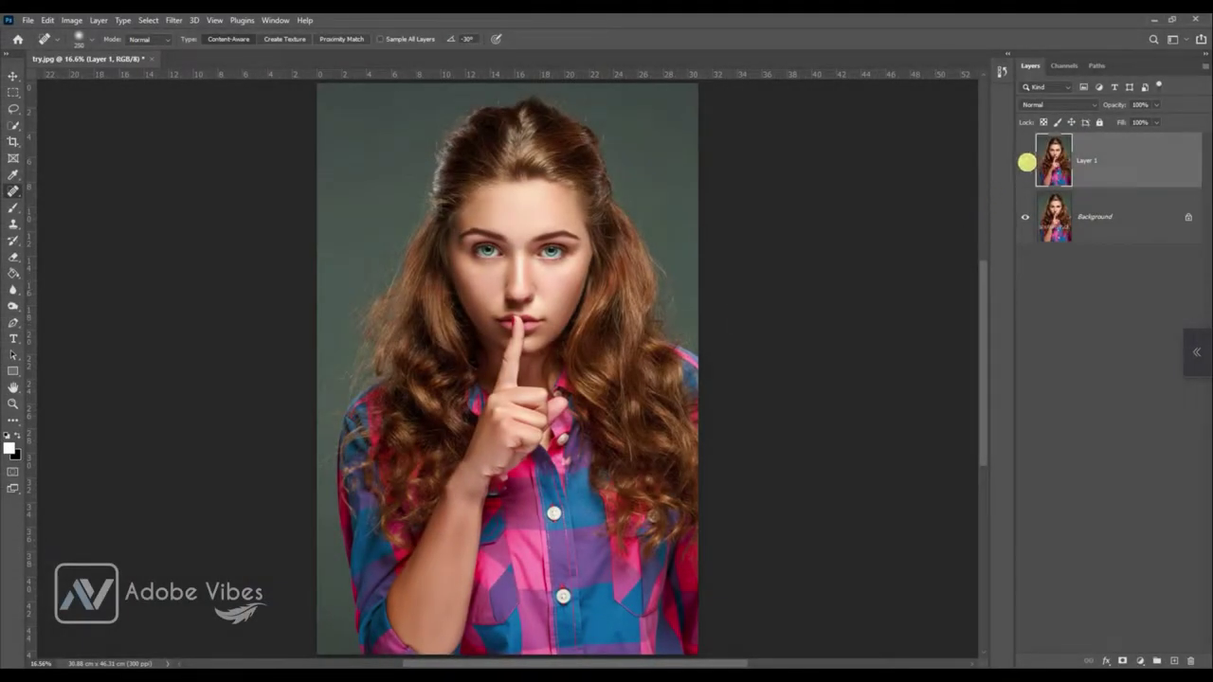
# Toggle Layer 1's visibility repeatedly to compare the watermark-free result against the original
pyautogui.click(1024, 161)
pyautogui.click(1026, 162)
pyautogui.click(1027, 163)
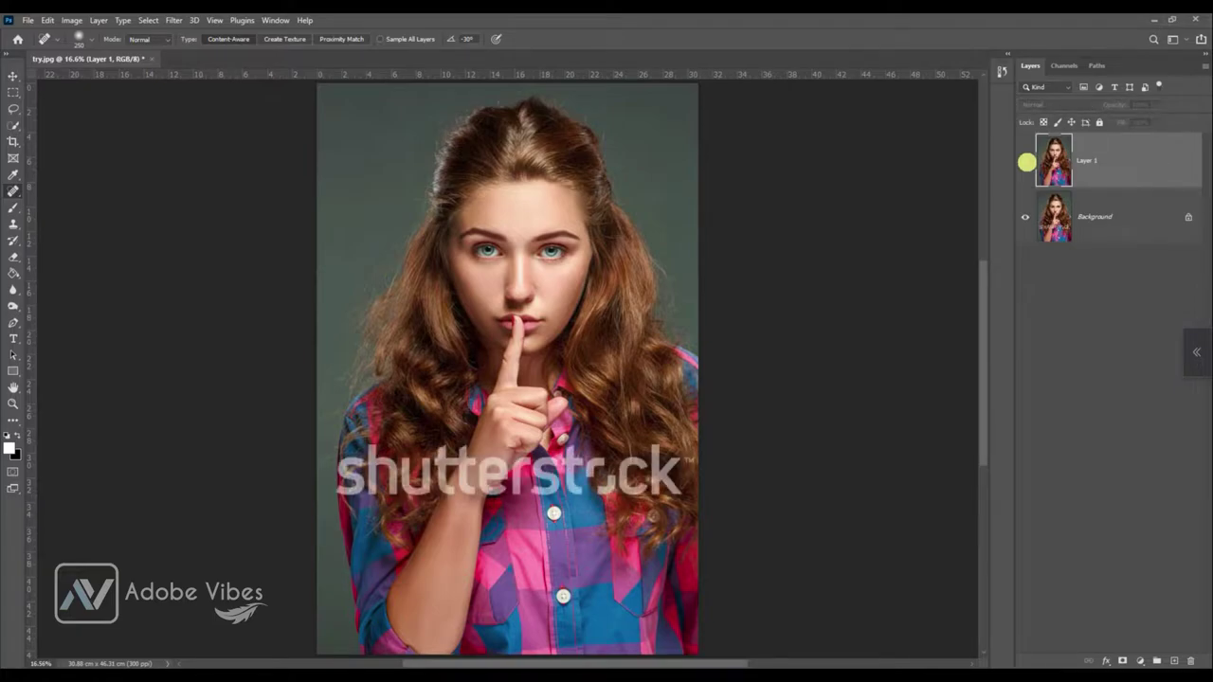
pyautogui.click(1027, 163)
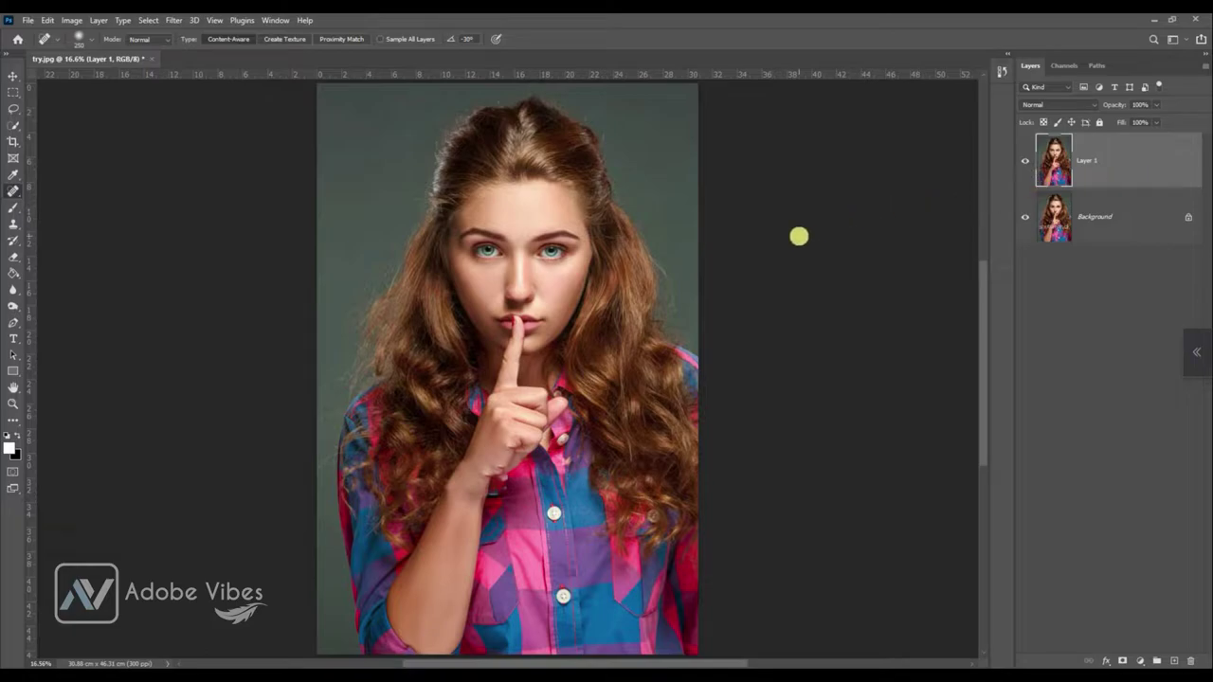
pyautogui.click(1027, 163)
pyautogui.click(1027, 163)
pyautogui.click(1026, 163)
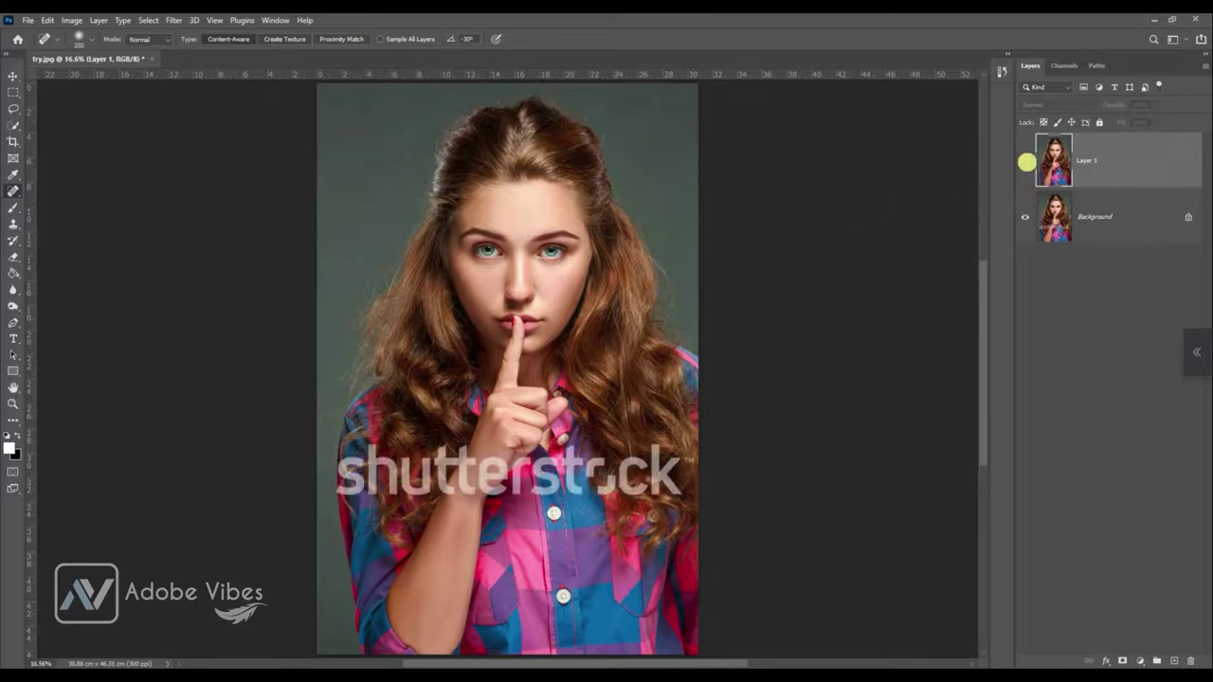
pyautogui.click(1027, 163)
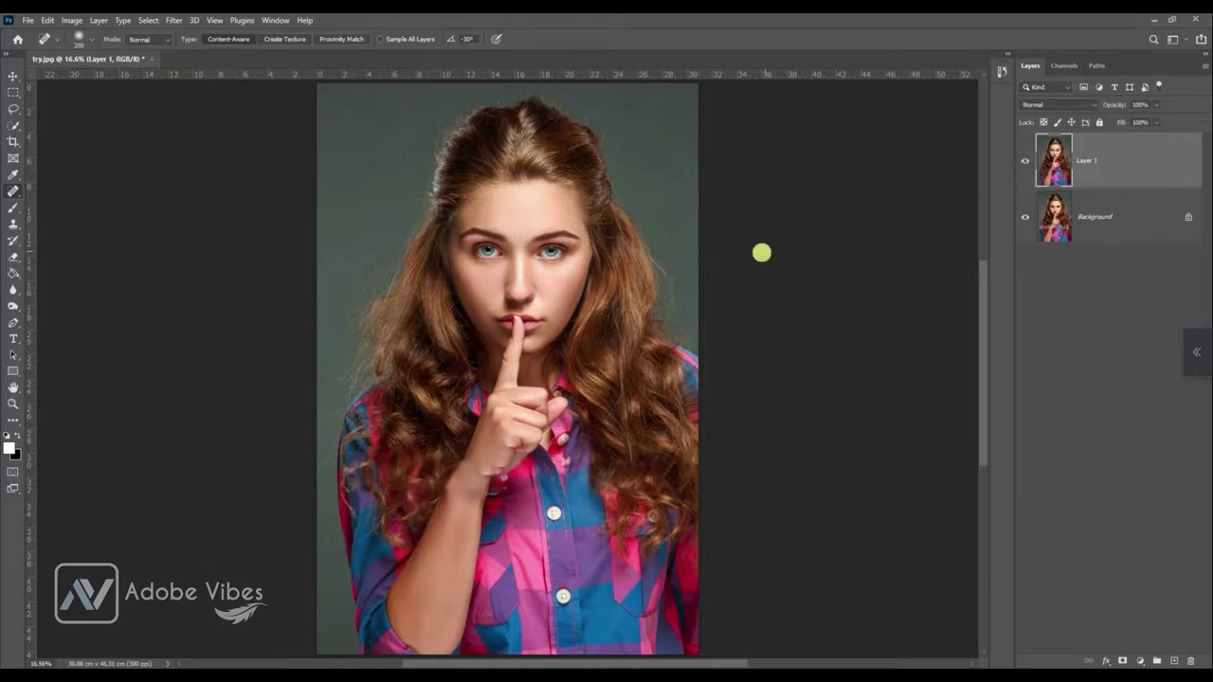
pyautogui.click(11, 75)
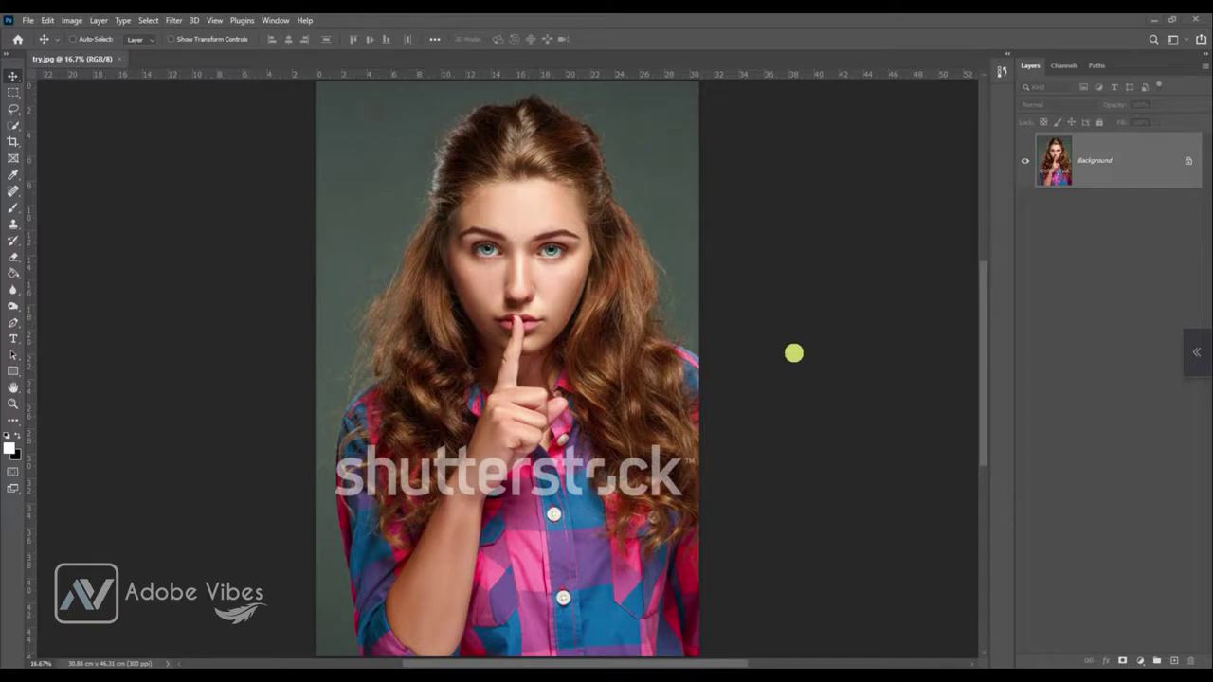
# Duplicate the Background layer into Layer 1 with Ctrl+J
pyautogui.press('ctrl')
pyautogui.hotkey('ctrl', 'j')
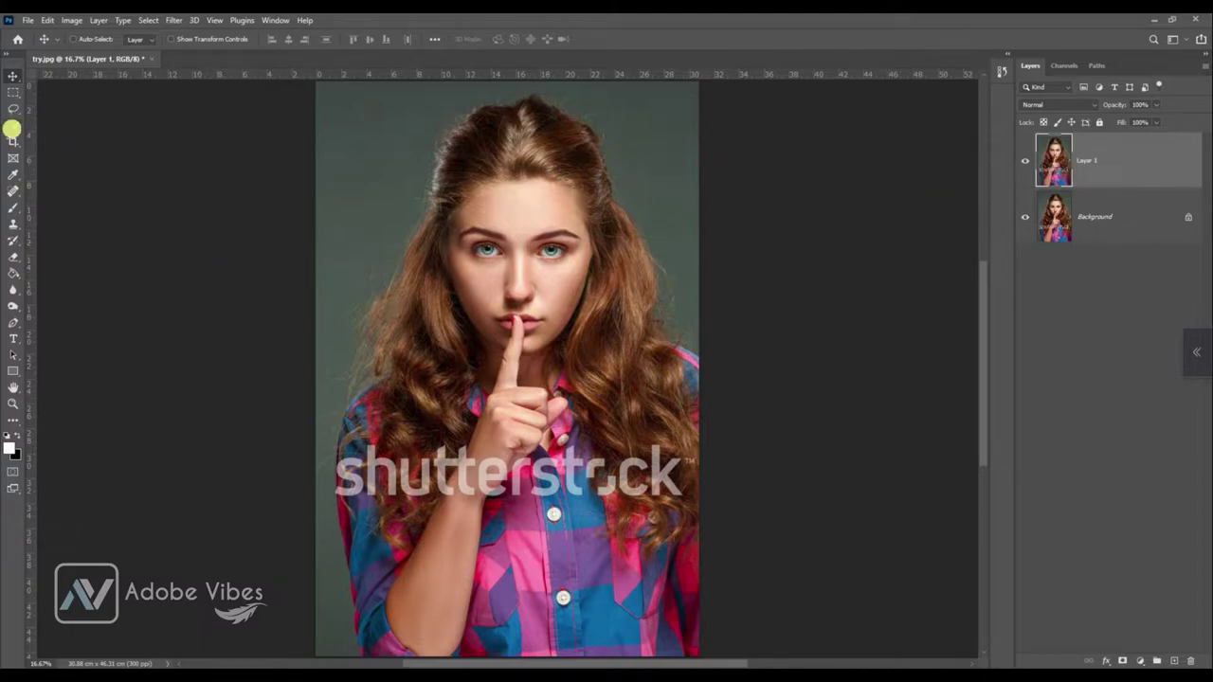
# With the Quick Selection Tool at 33.3% zoom, paint over the shutterstock watermark letters
pyautogui.click(13, 125)
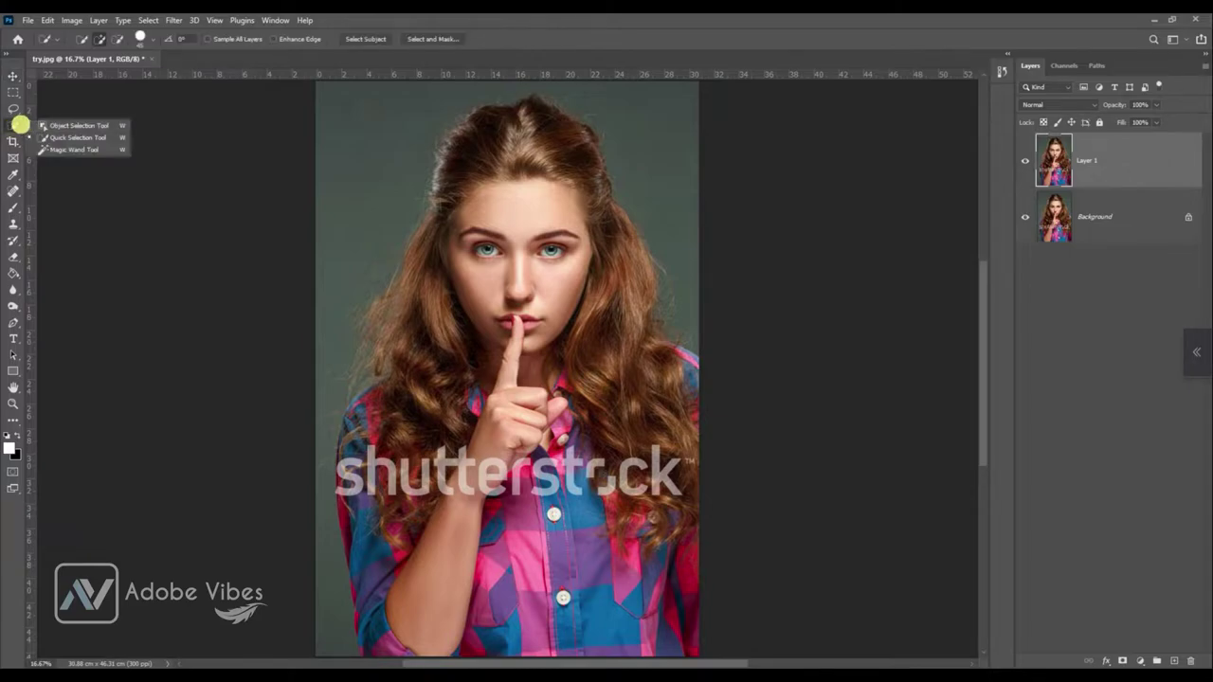
pyautogui.click(84, 138)
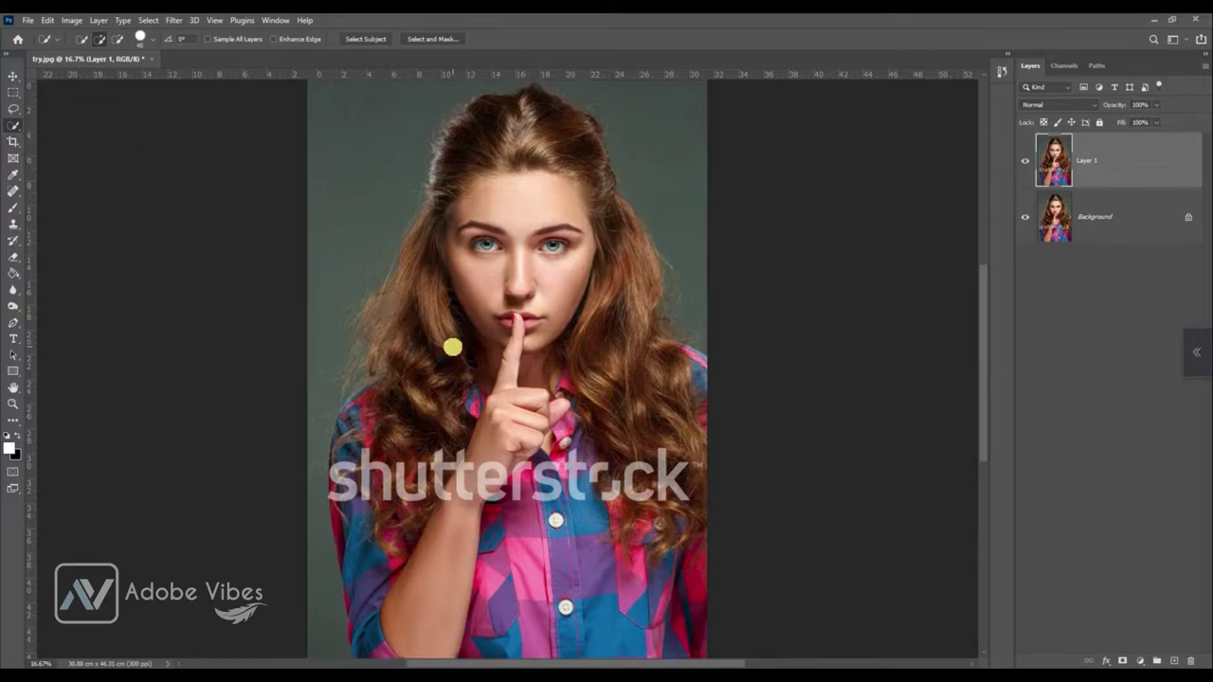
pyautogui.hotkey('ctrl', '+')
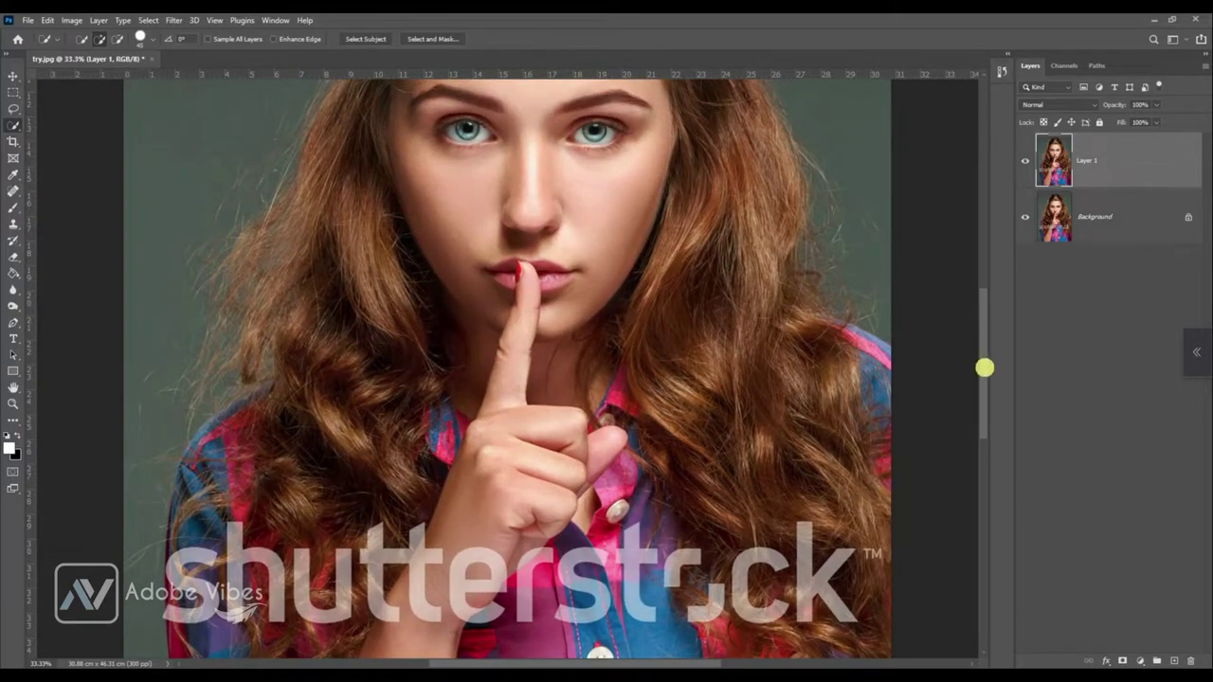
pyautogui.moveTo(983, 368); pyautogui.dragTo(973, 407)
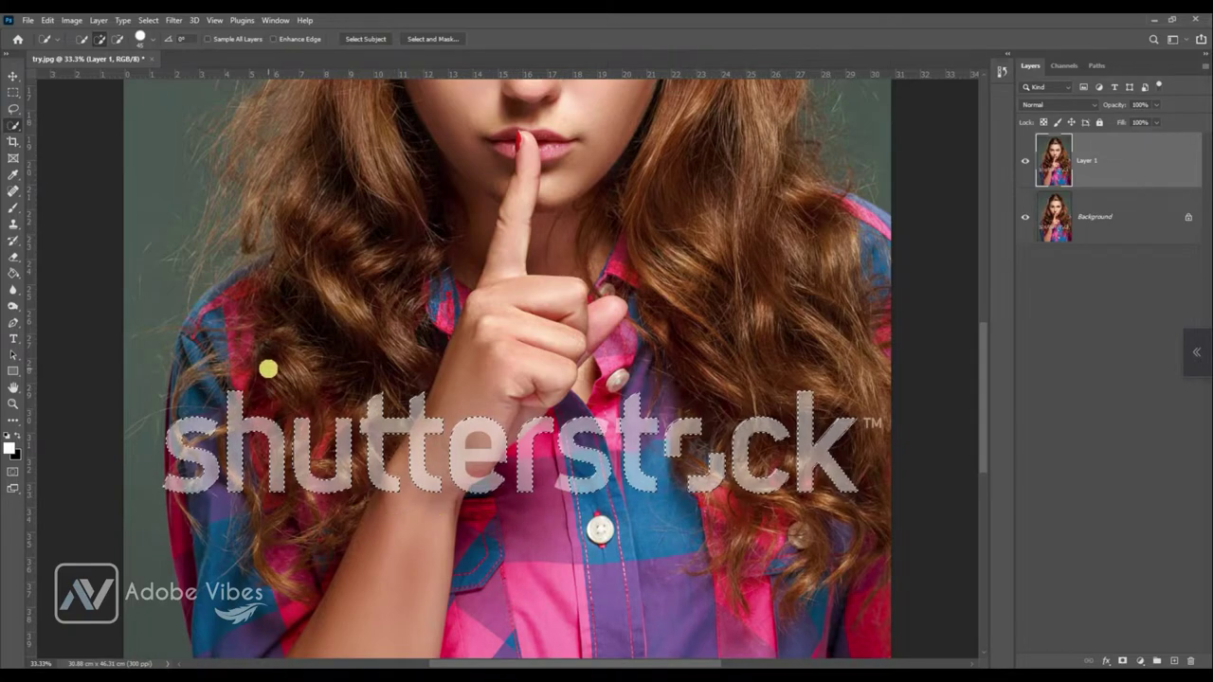
pyautogui.press('q')
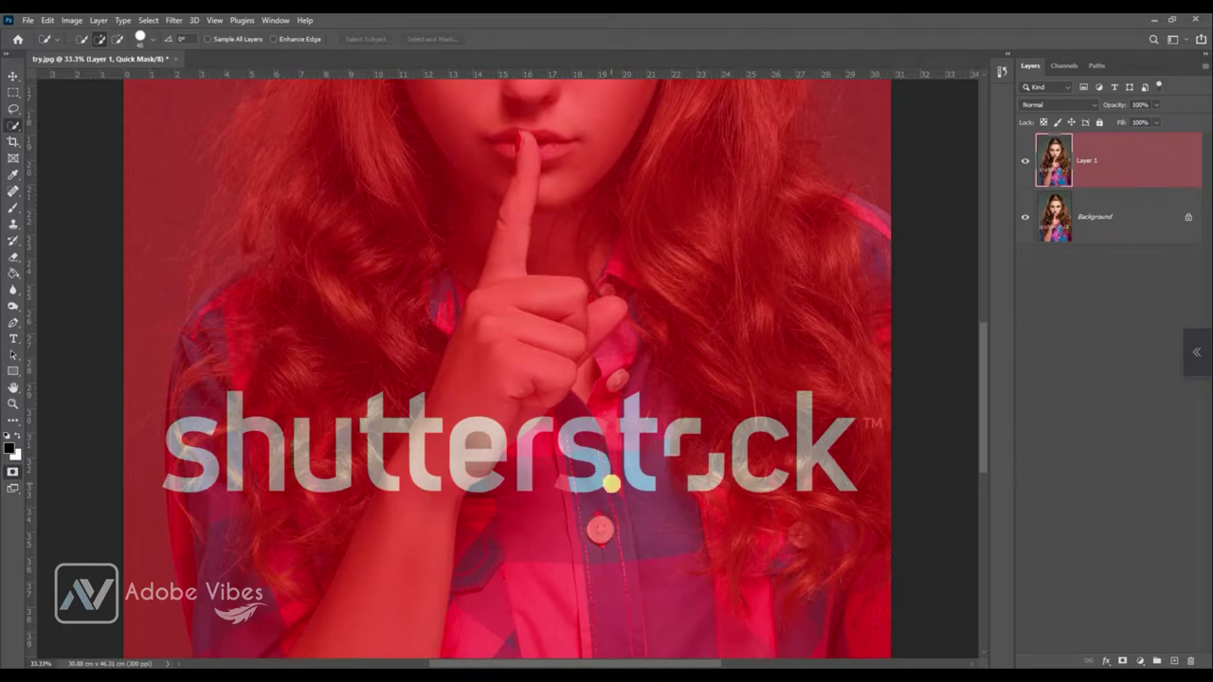
pyautogui.press('q')
pyautogui.press('q')
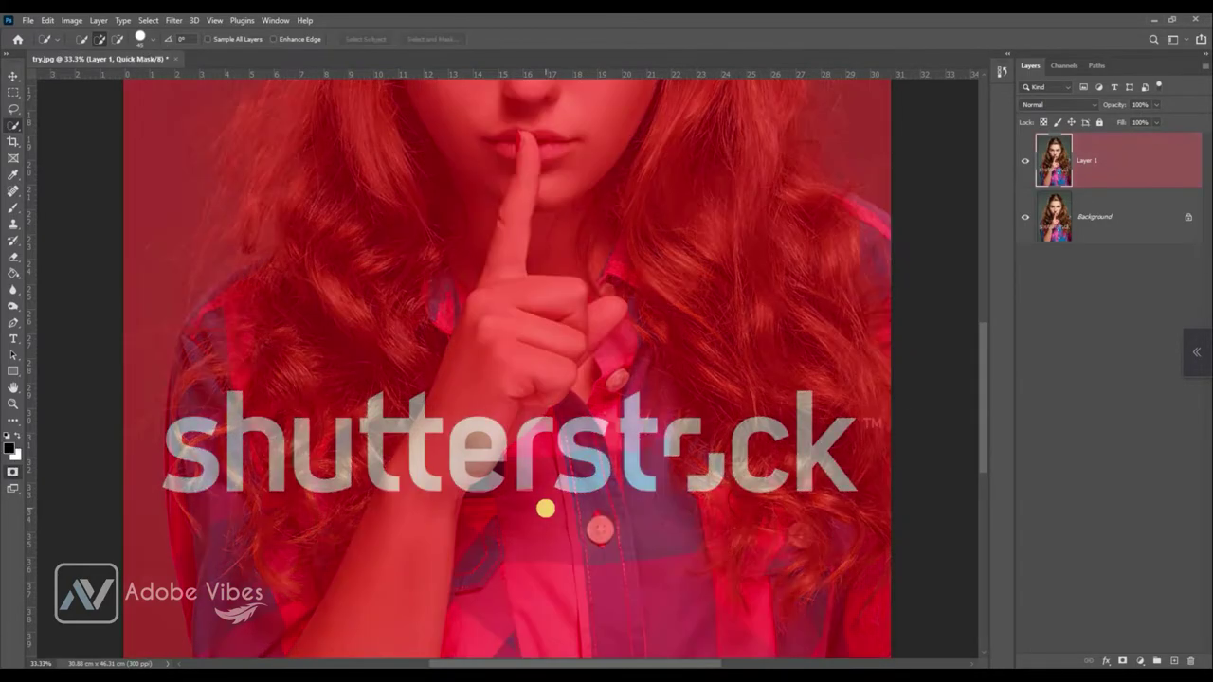
pyautogui.press('q')
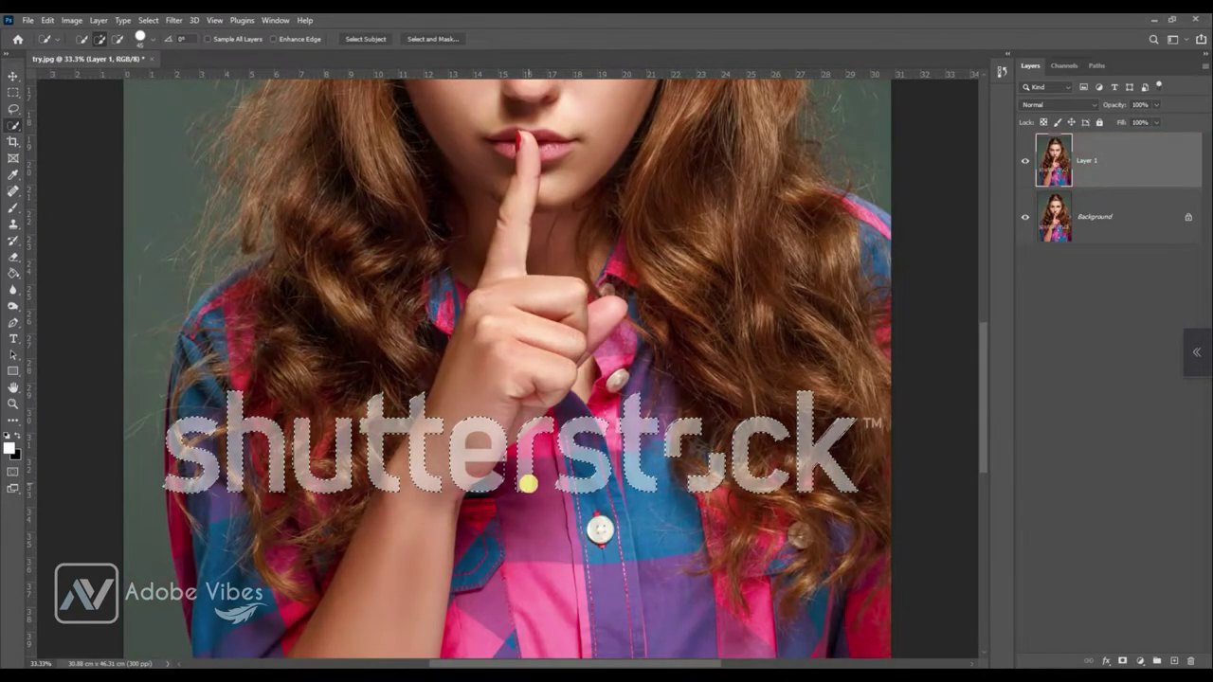
pyautogui.press('q')
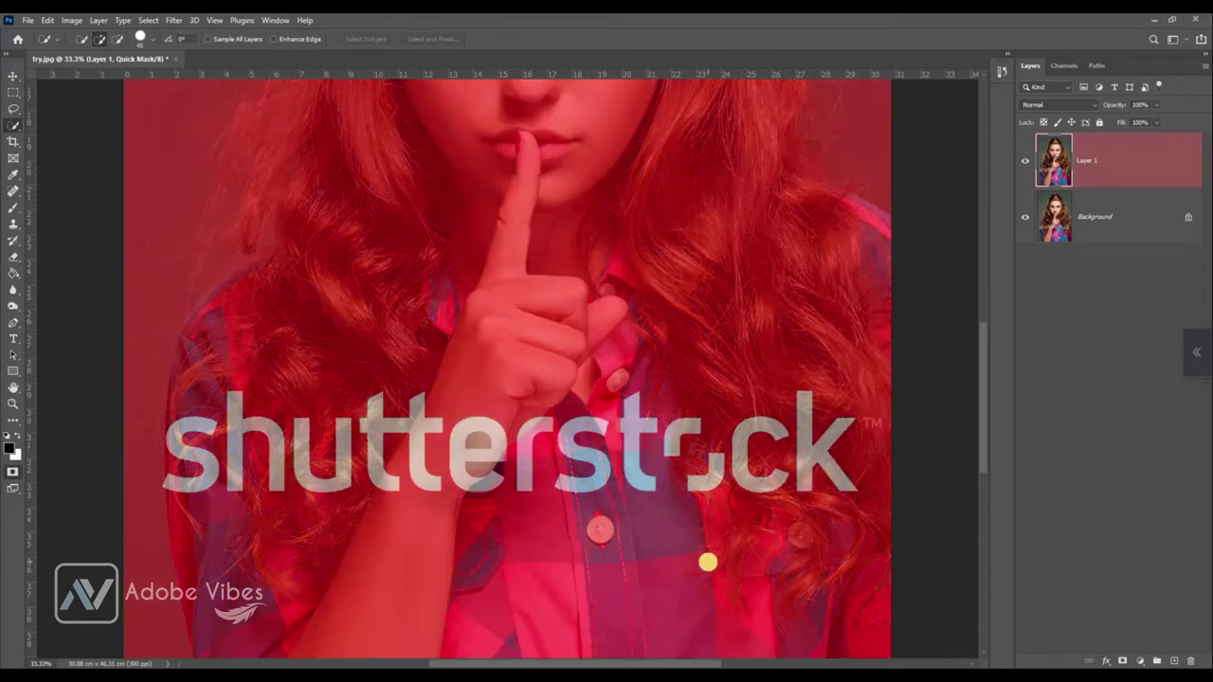
pyautogui.press('q')
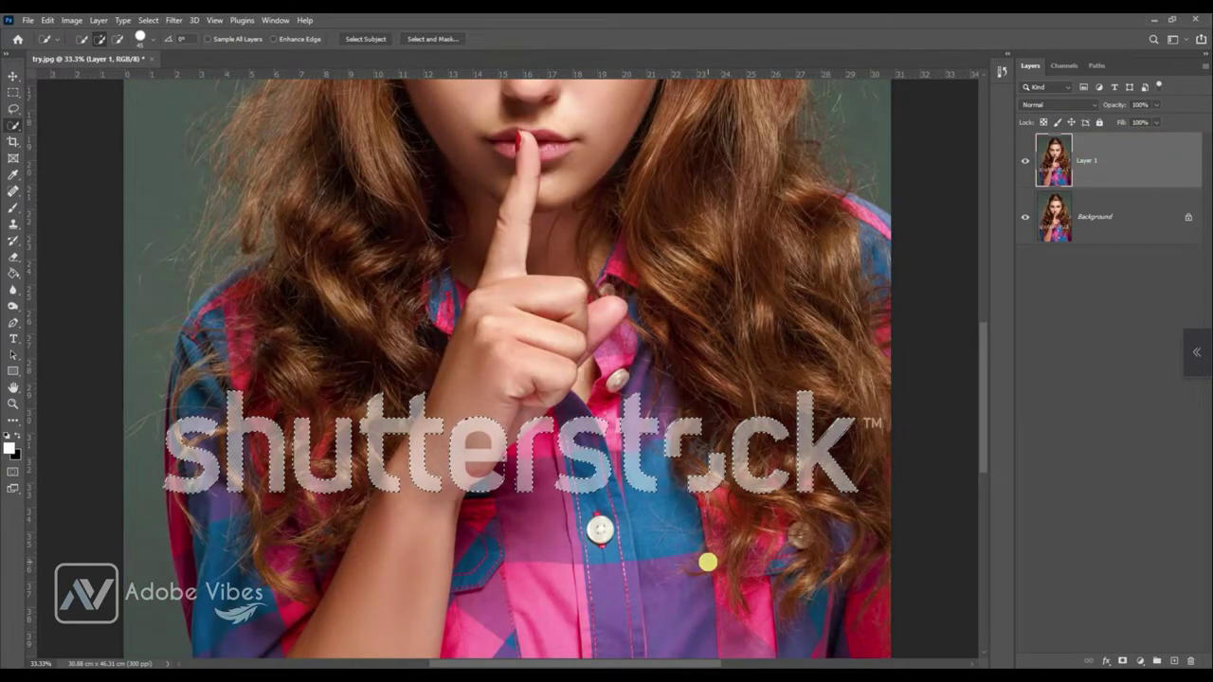
# Expand the watermark selection by 2 pixels using Select > Modify > Expand
pyautogui.click(150, 20)
pyautogui.moveTo(166, 210)
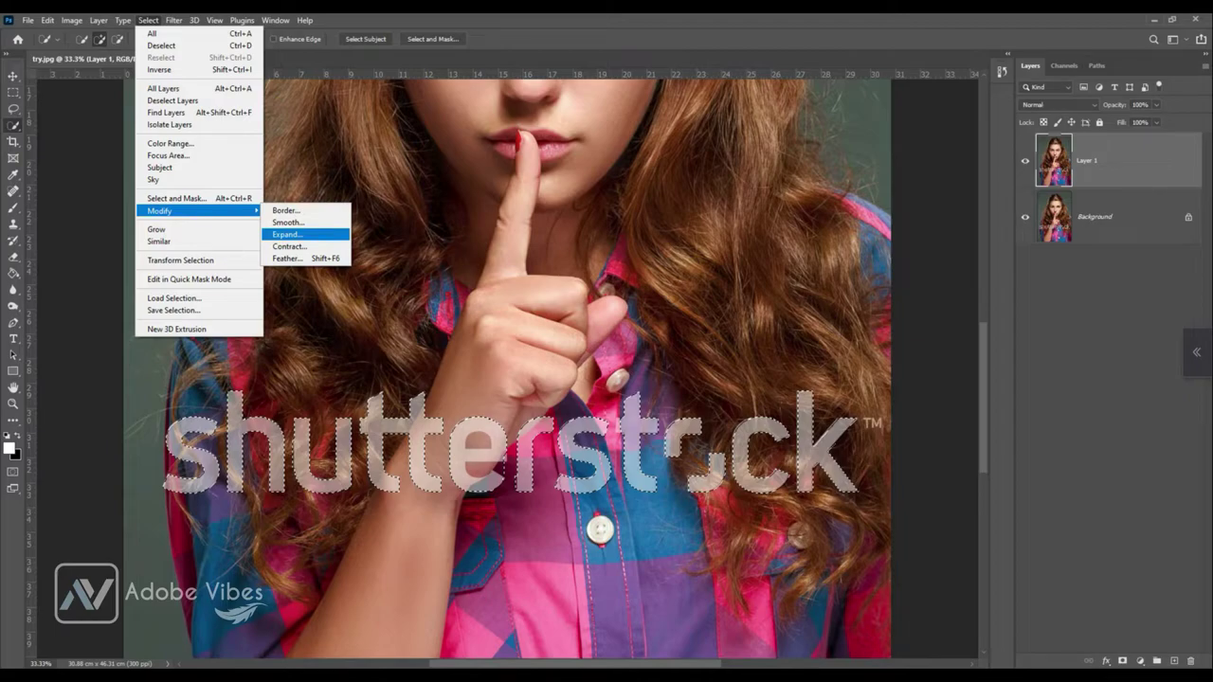
pyautogui.click(287, 234)
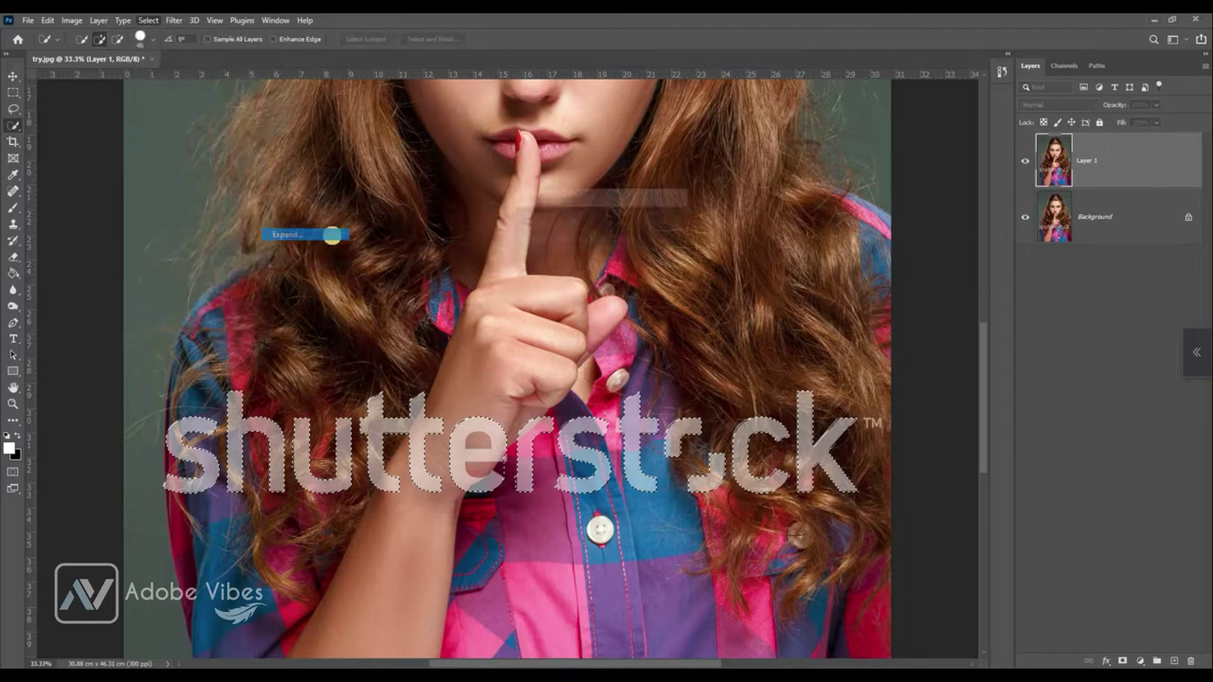
pyautogui.moveTo(567, 196); pyautogui.dragTo(504, 296)
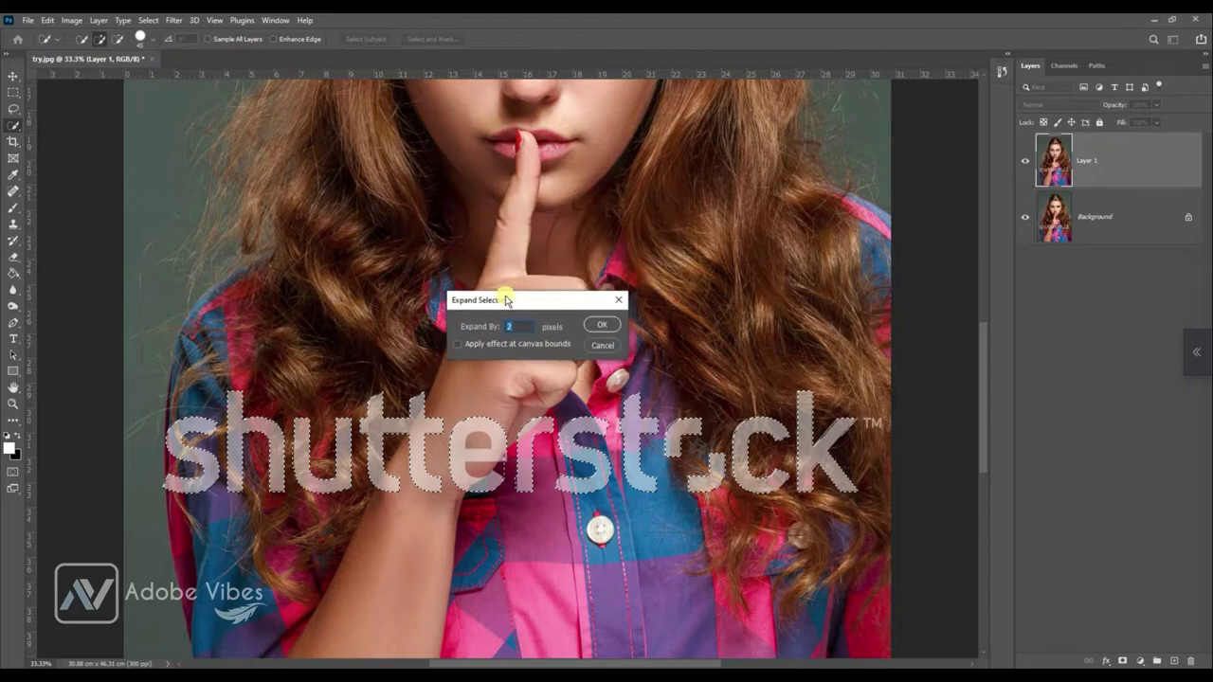
pyautogui.doubleClick(506, 328)
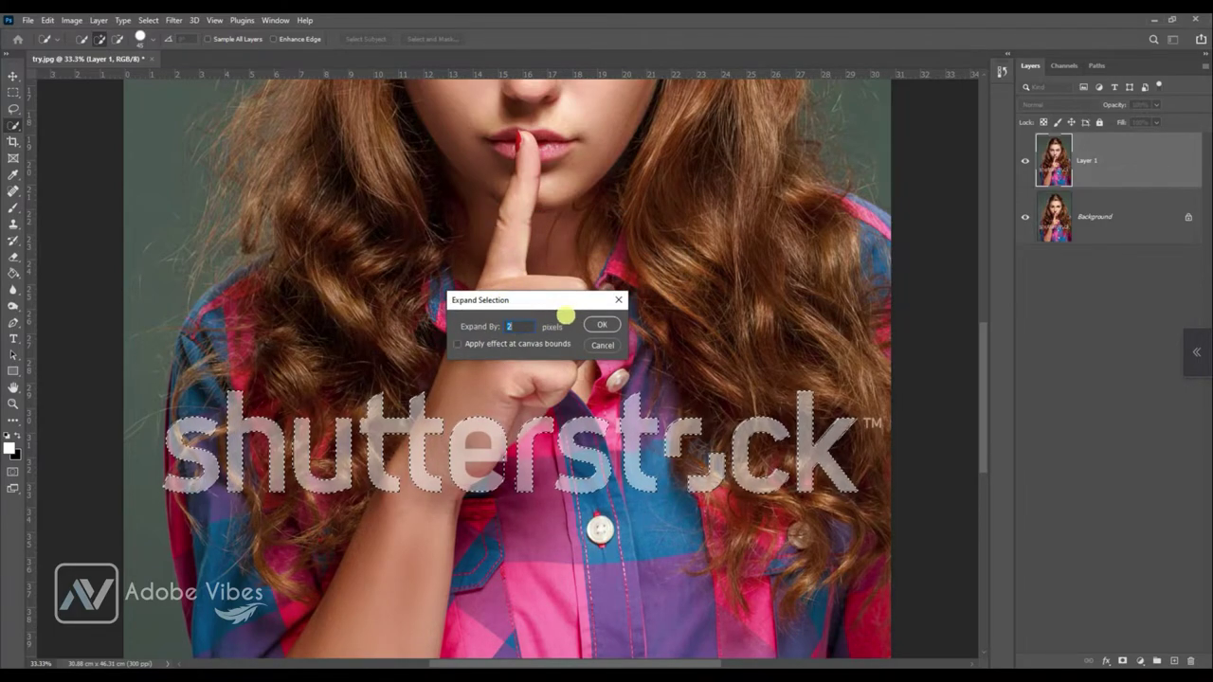
pyautogui.click(604, 326)
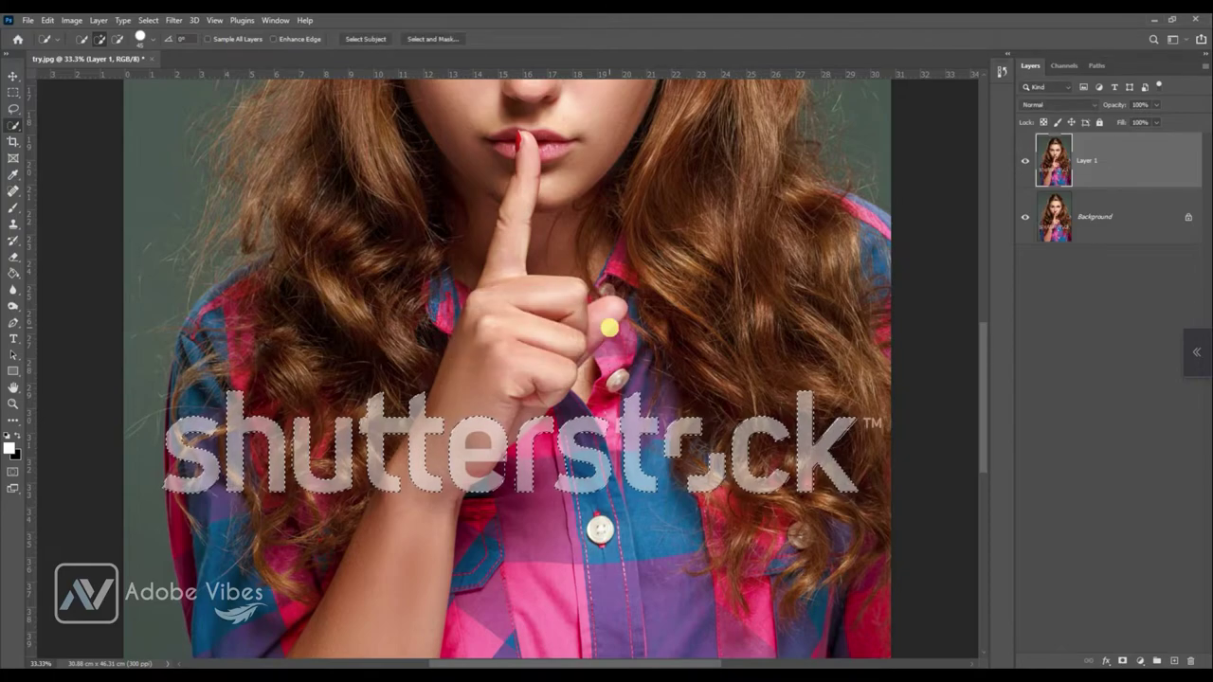
# Fill the watermark selection with Content-Aware and Color Adaptation at 100% opacity
pyautogui.click(47, 19)
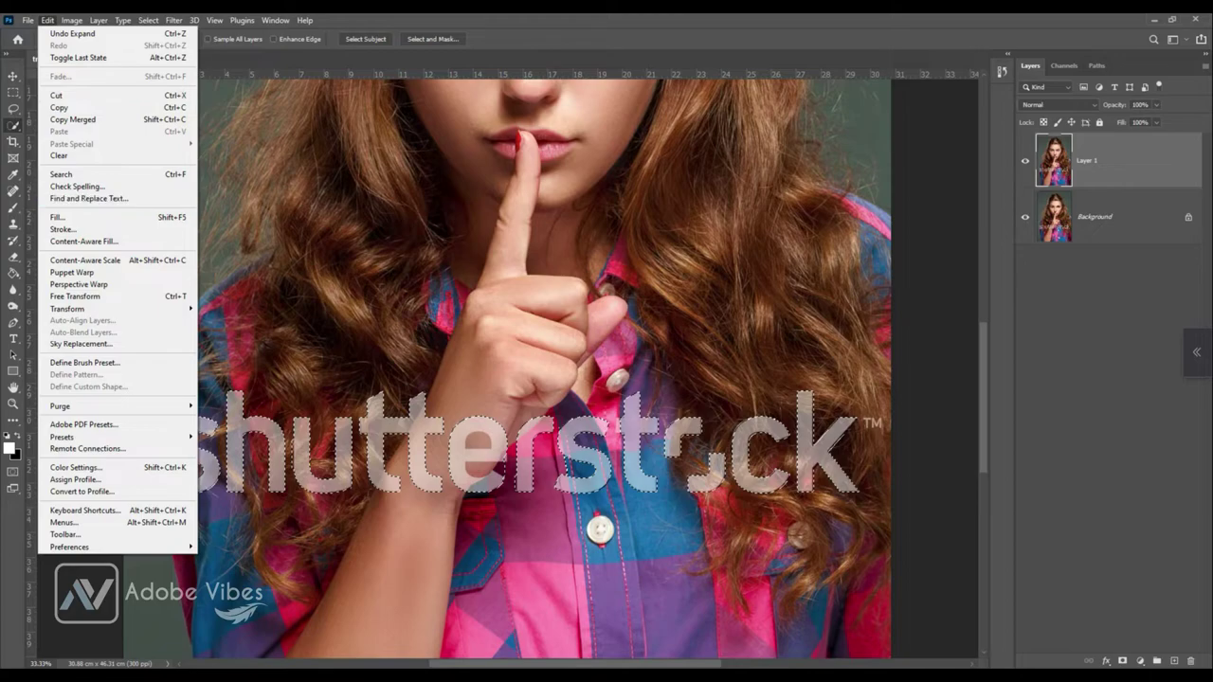
pyautogui.click(89, 217)
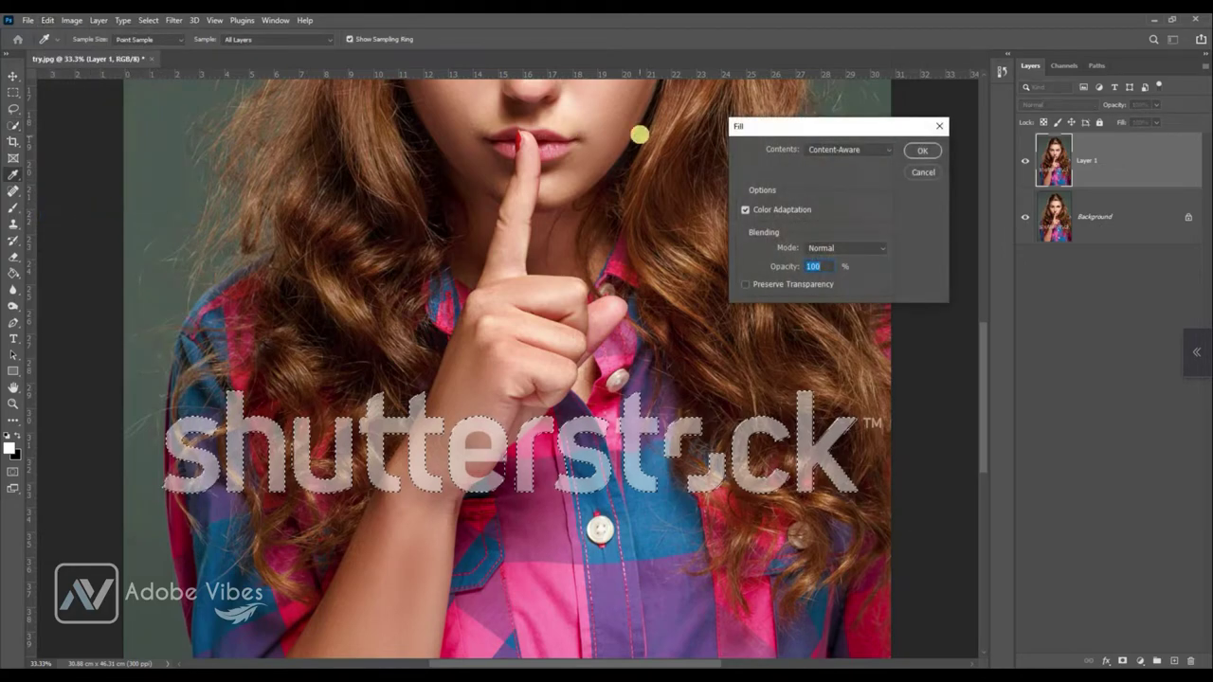
pyautogui.moveTo(767, 126); pyautogui.dragTo(446, 187)
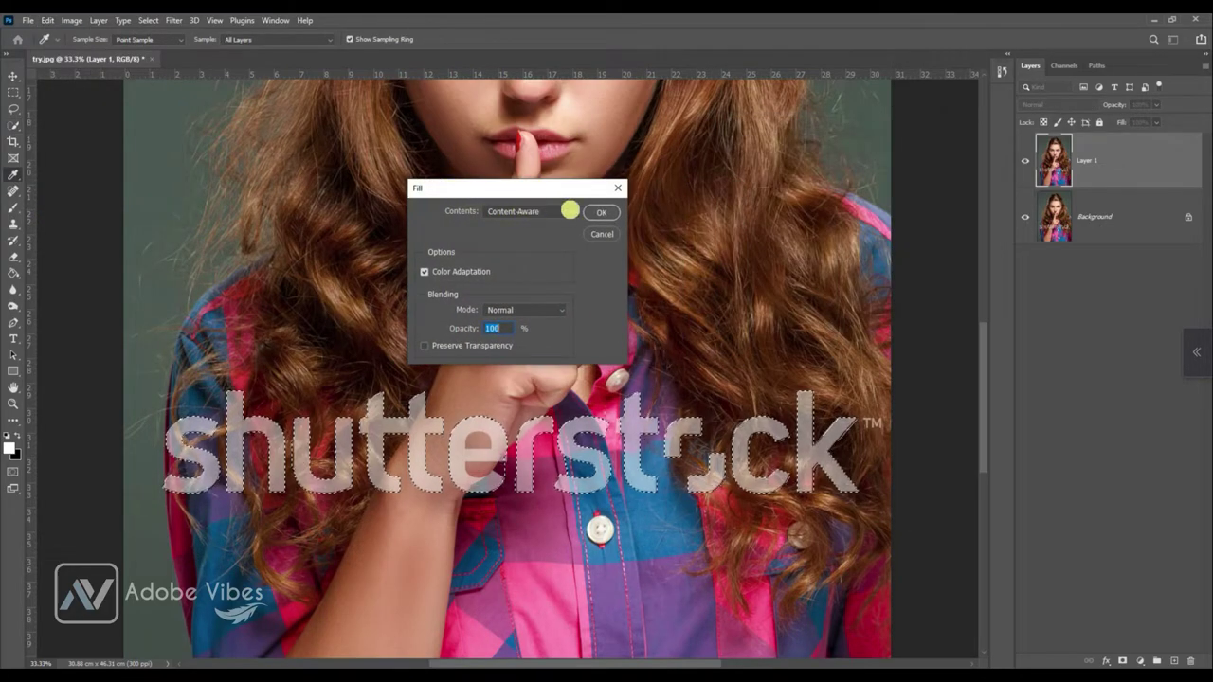
pyautogui.click(567, 211)
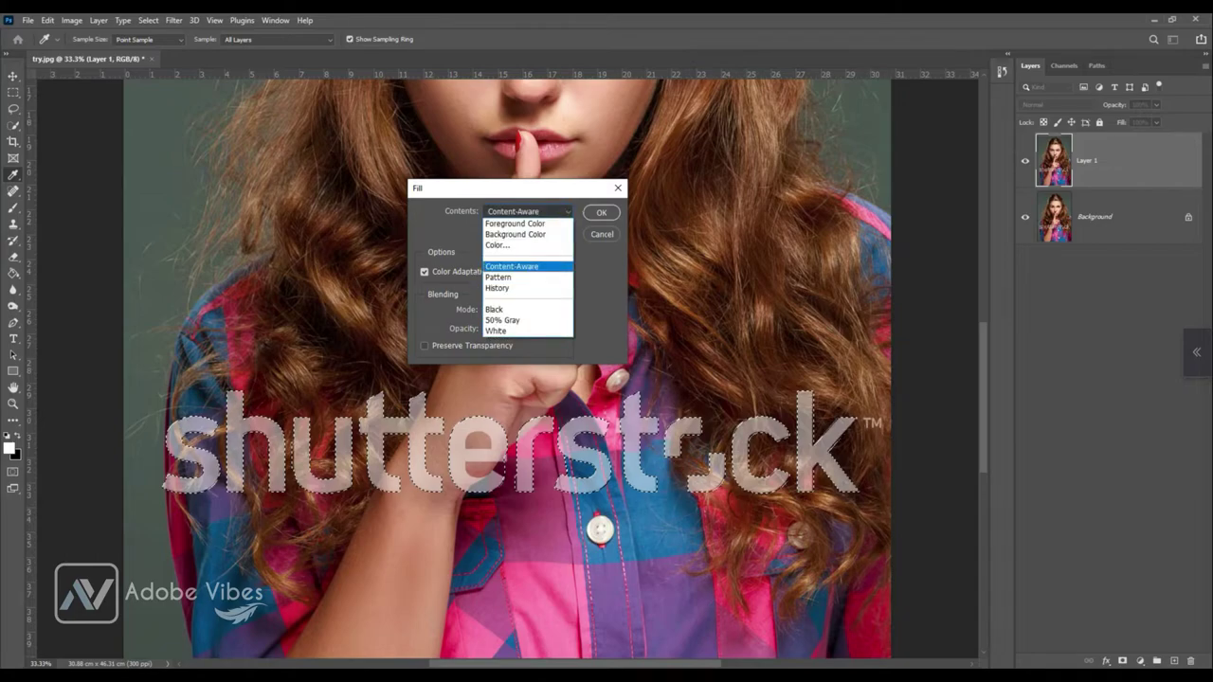
pyautogui.click(555, 267)
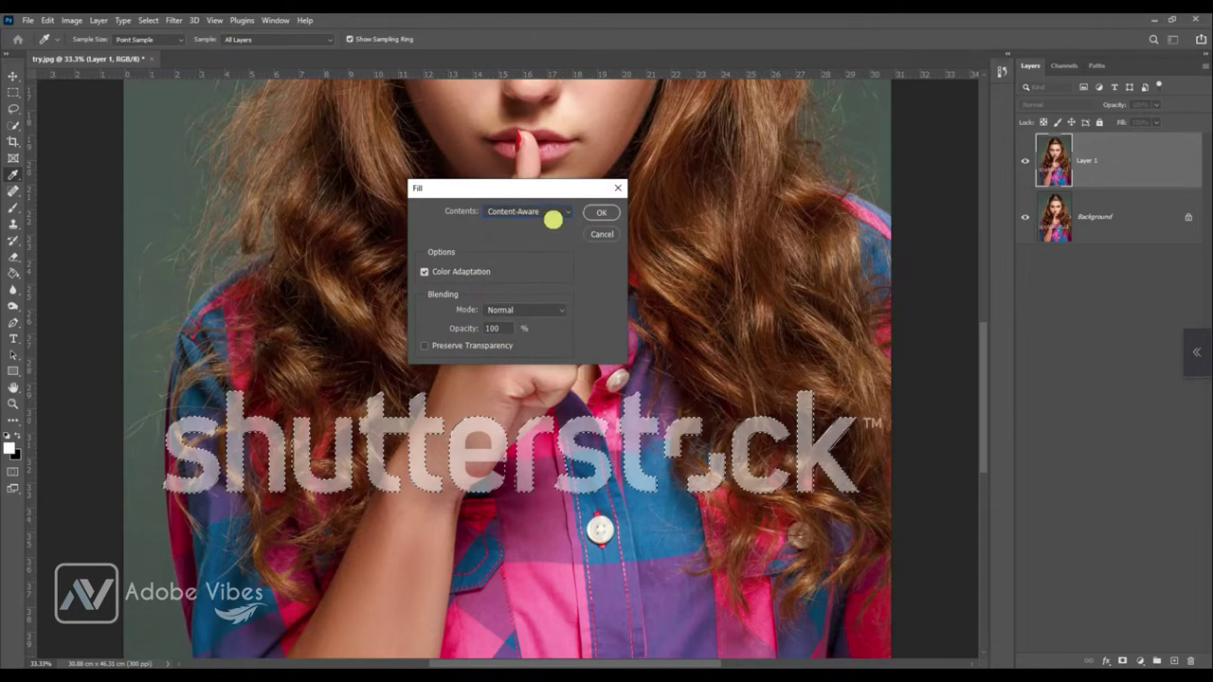
pyautogui.click(607, 213)
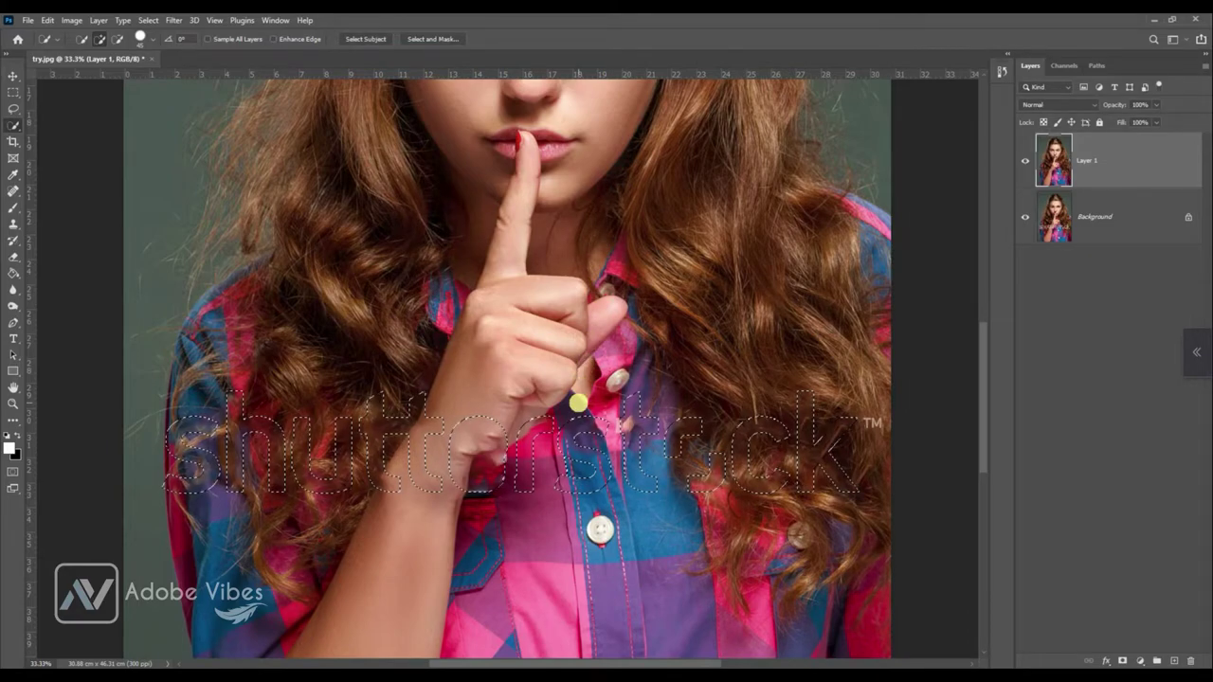
# Deselect, remove the TM mark right of the face with the Spot Healing Brush, and zoom out
pyautogui.hotkey('ctrl', 'd')
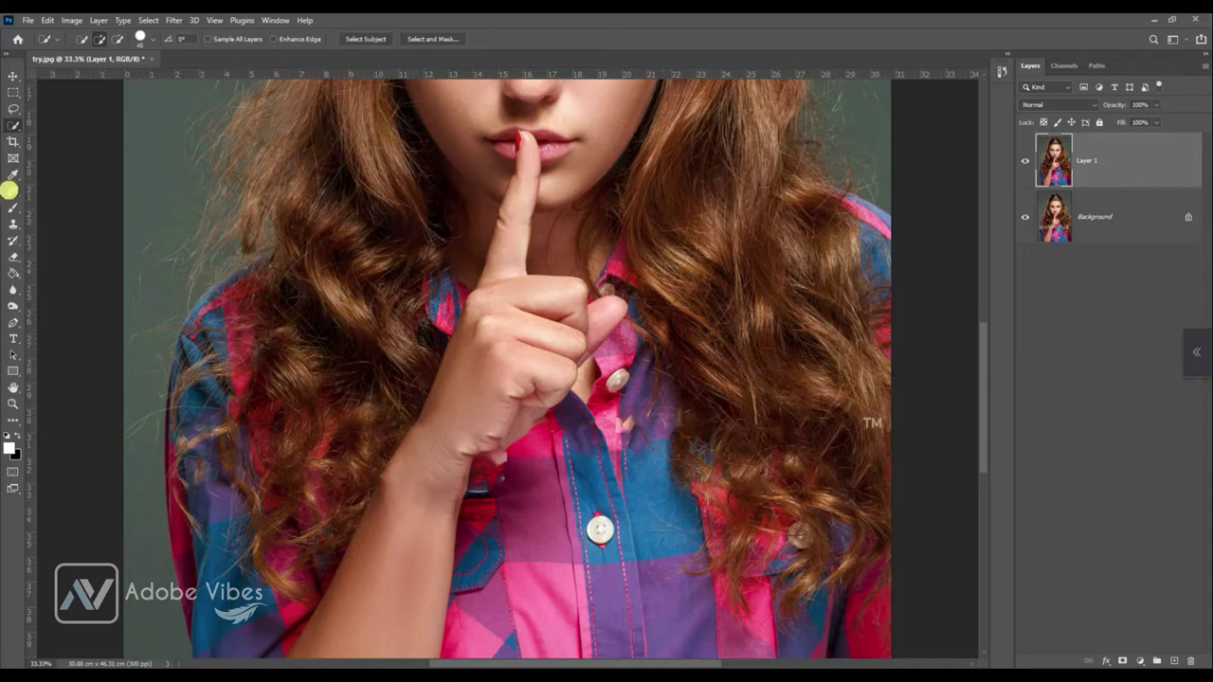
pyautogui.moveTo(9, 189)
pyautogui.mouseDown()
pyautogui.moveTo(94, 203)
pyautogui.moveTo(100, 193)
pyautogui.mouseUp()
pyautogui.moveTo(853, 422); pyautogui.dragTo(893, 423)
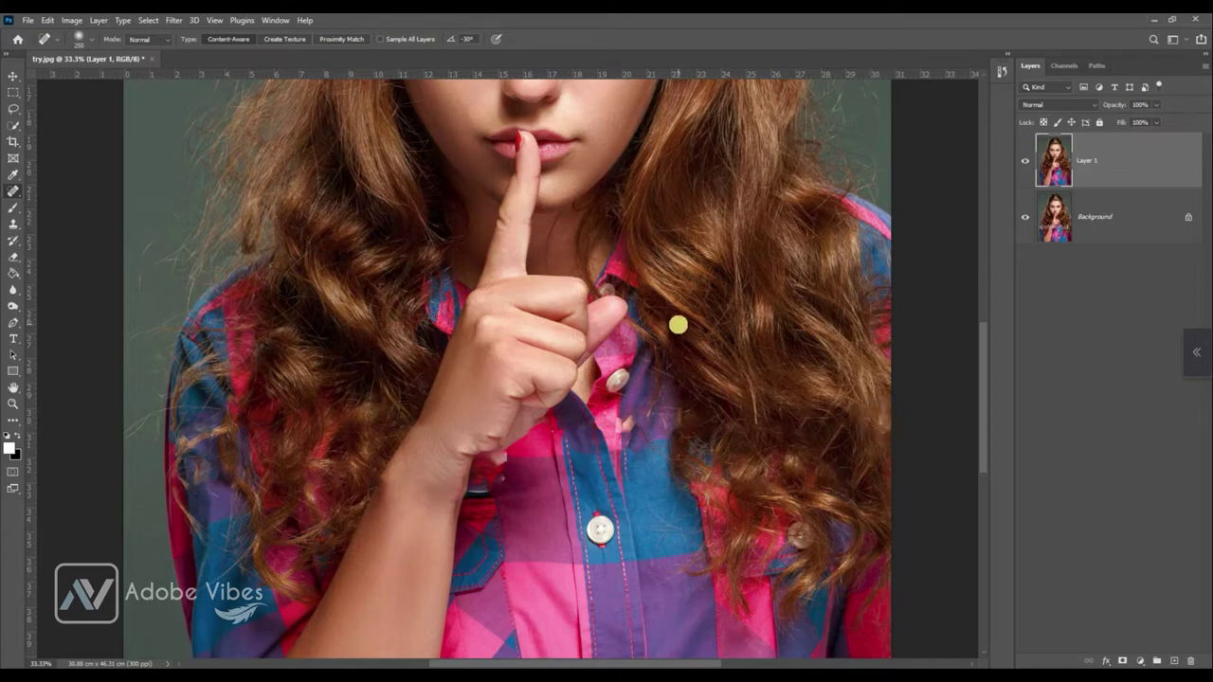
pyautogui.hotkey('ctrl', '-')
pyautogui.hotkey('ctrl', '-')
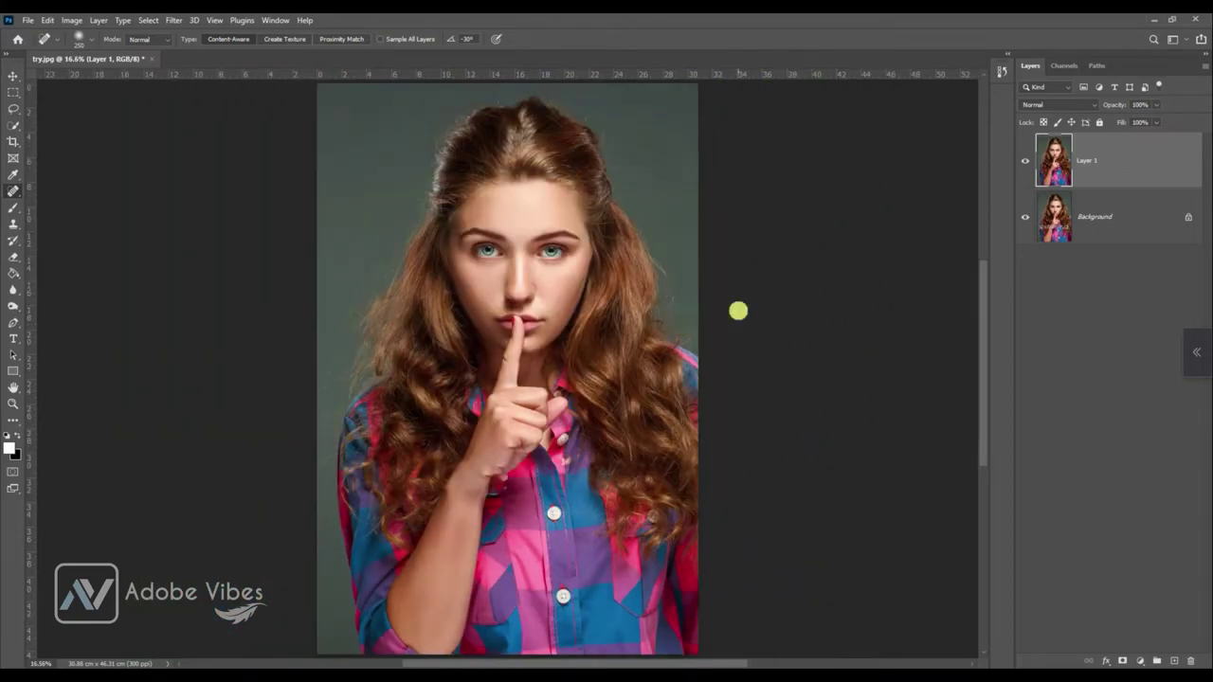
pyautogui.click(1027, 163)
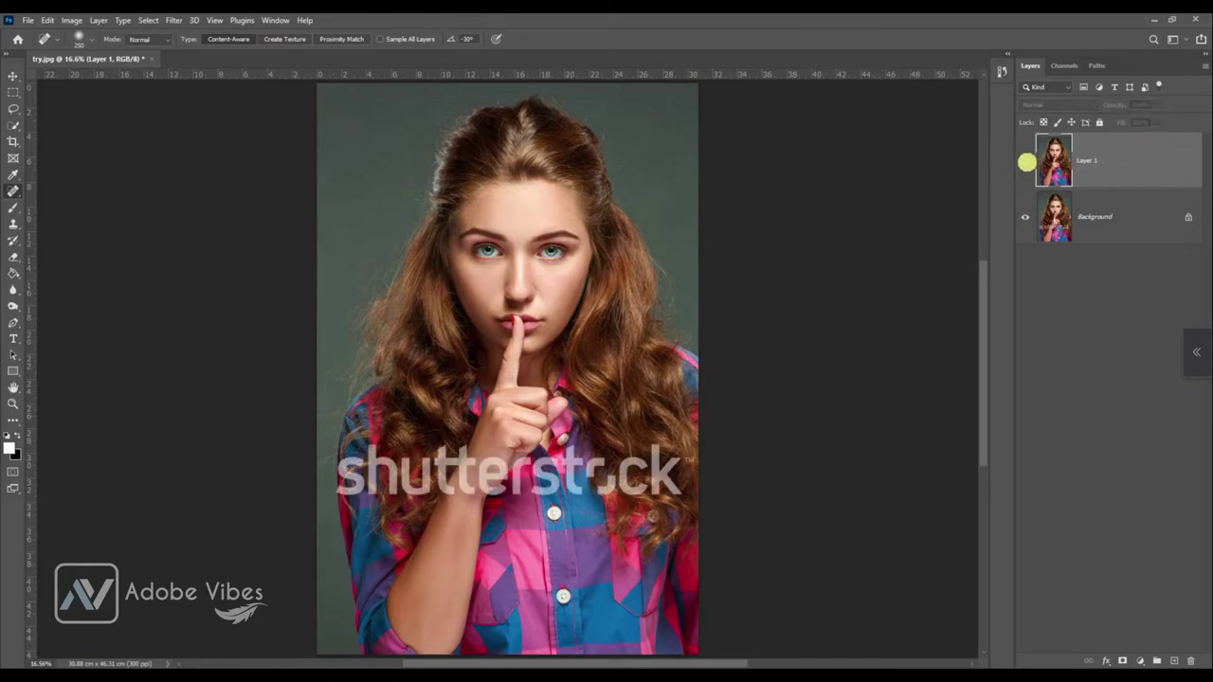
pyautogui.click(1027, 163)
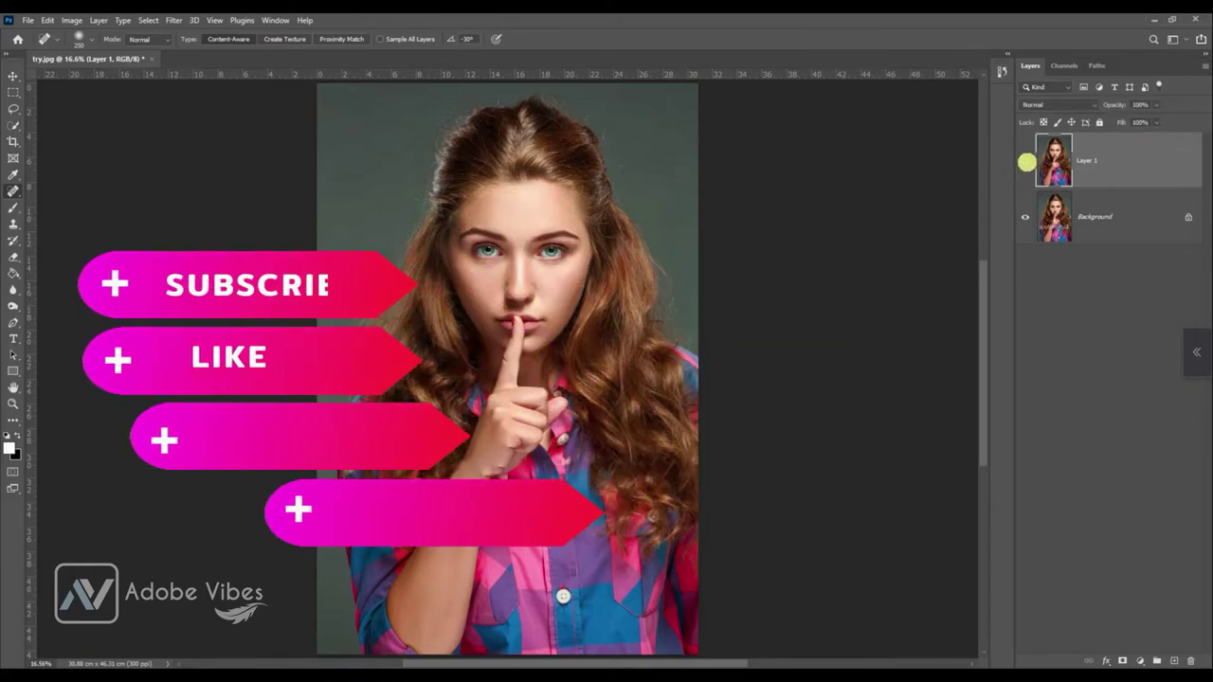
pyautogui.click(1027, 163)
pyautogui.click(1027, 163)
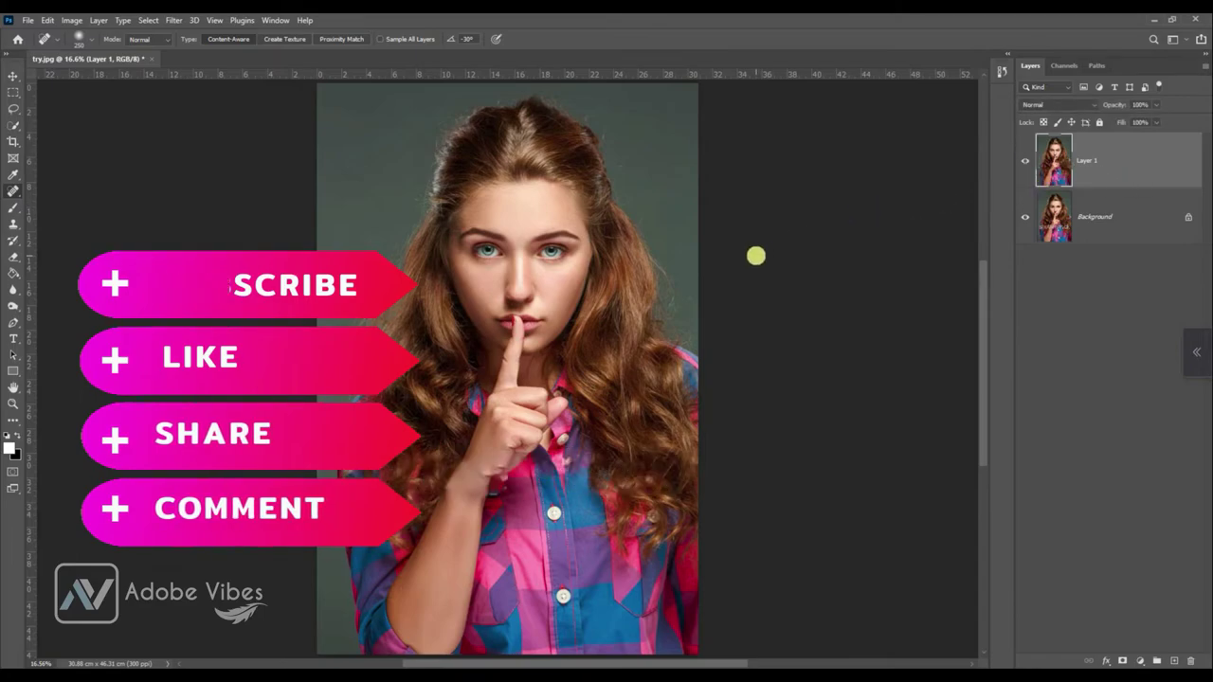
pyautogui.click(11, 75)
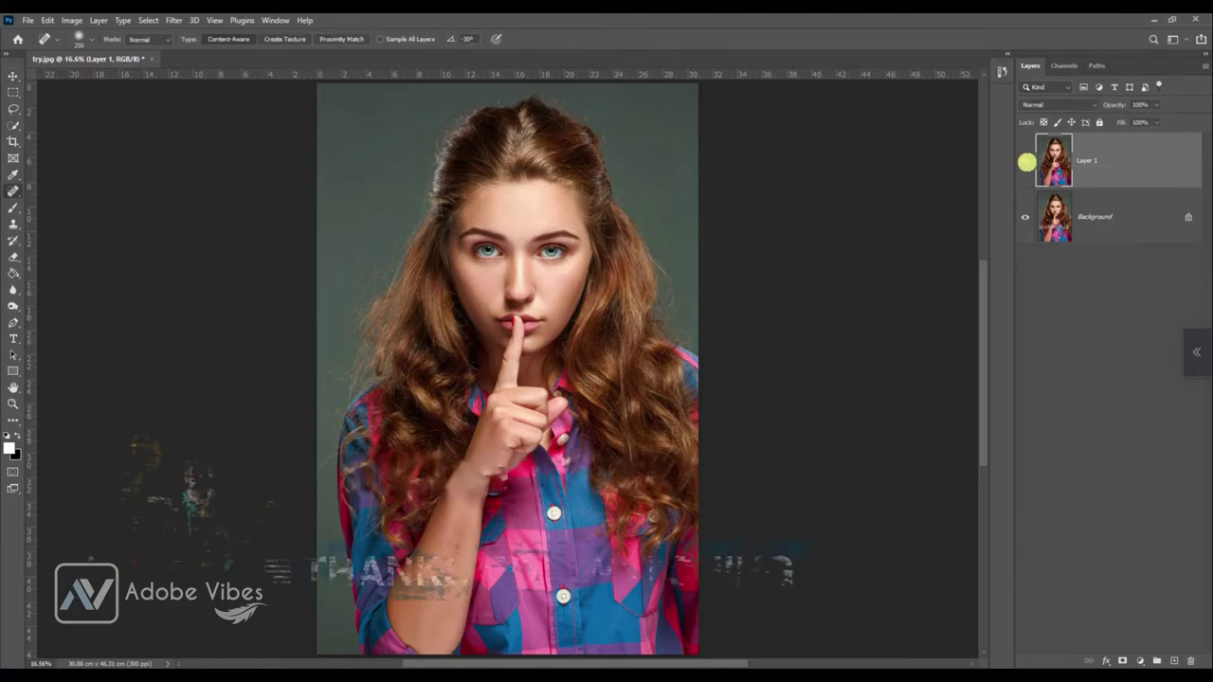
pyautogui.click(1026, 163)
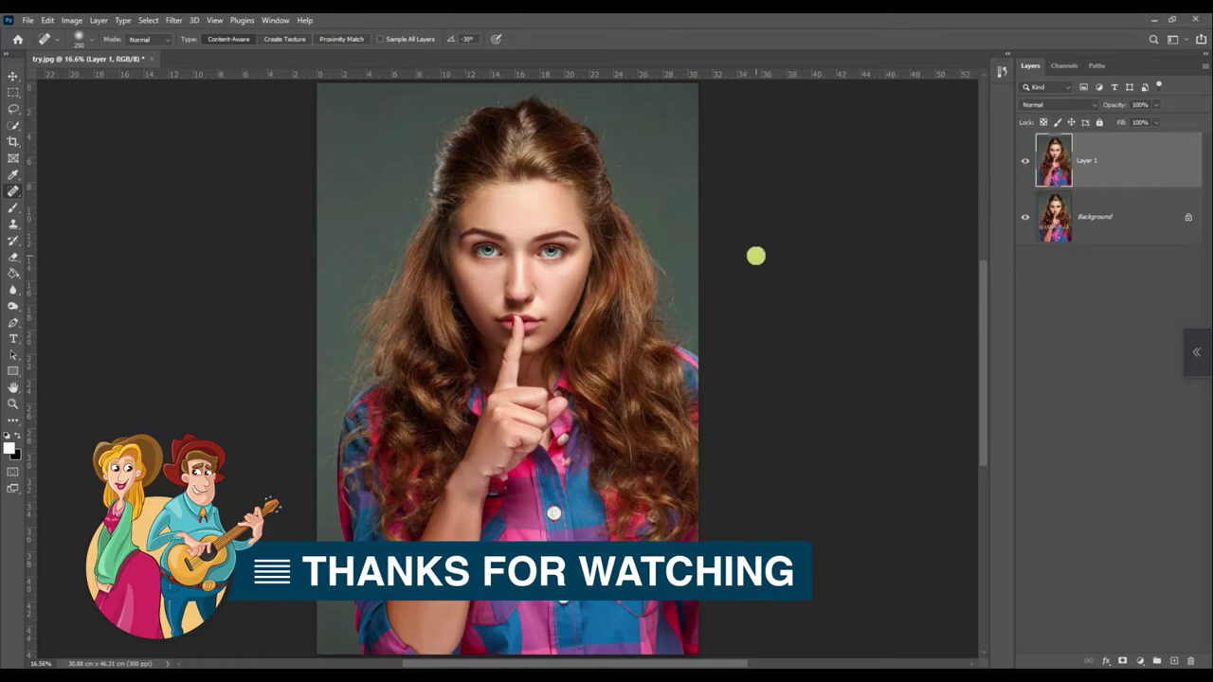
pyautogui.click(13, 76)
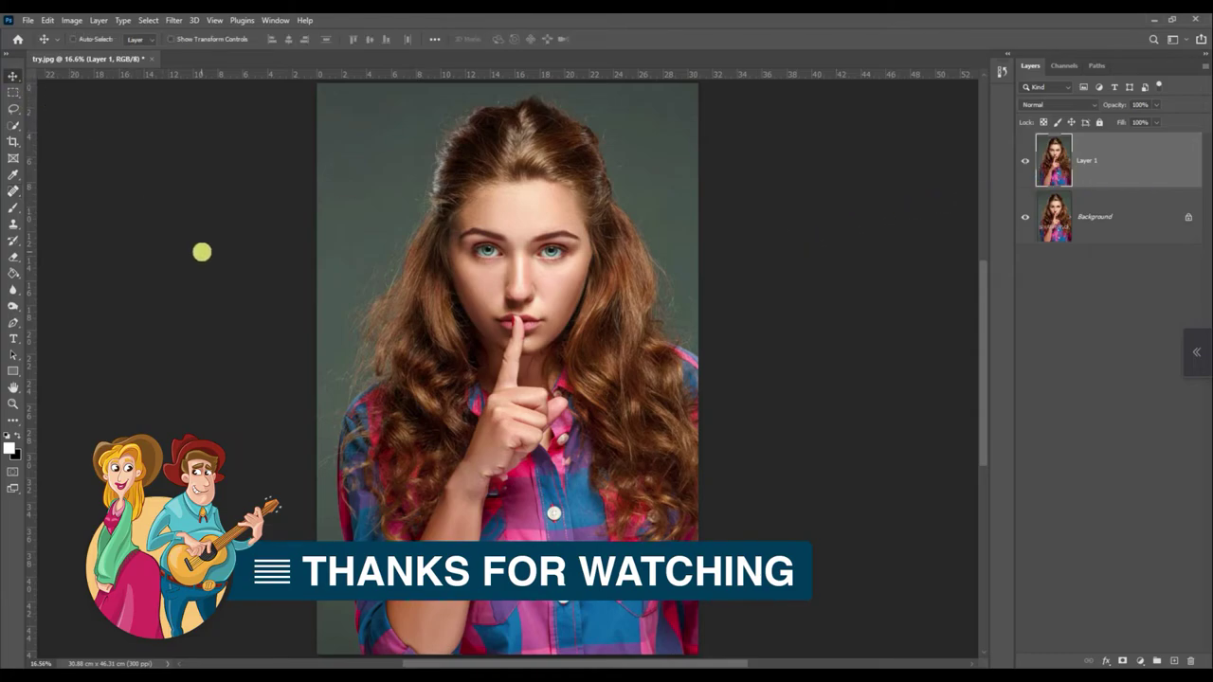